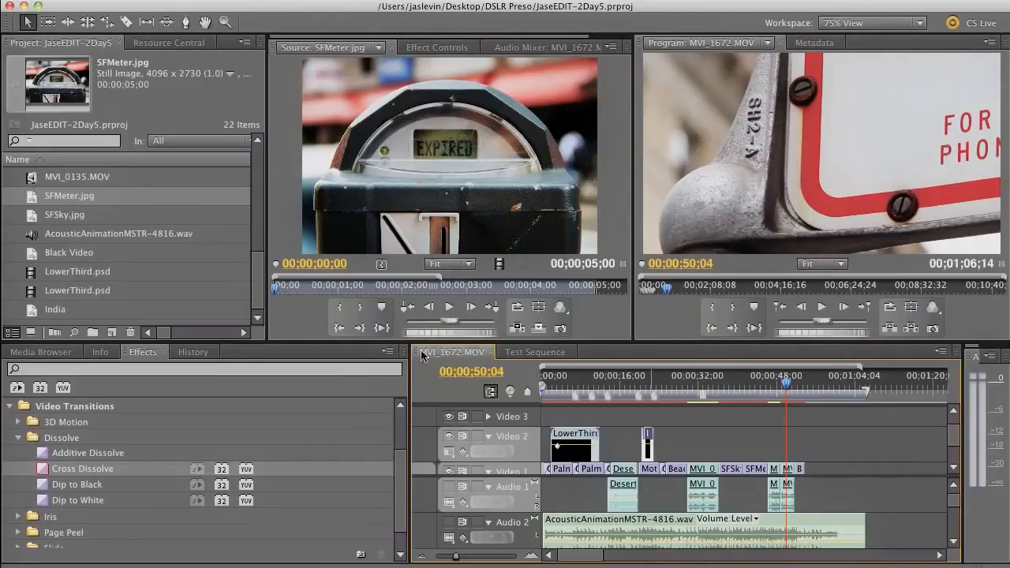
- Rename the MVI_1672.MOV sequence in the project as Jason Travels
{"action": "scroll", "coordinate": [261, 217], "scroll_direction": "up", "scroll_amount": 8}
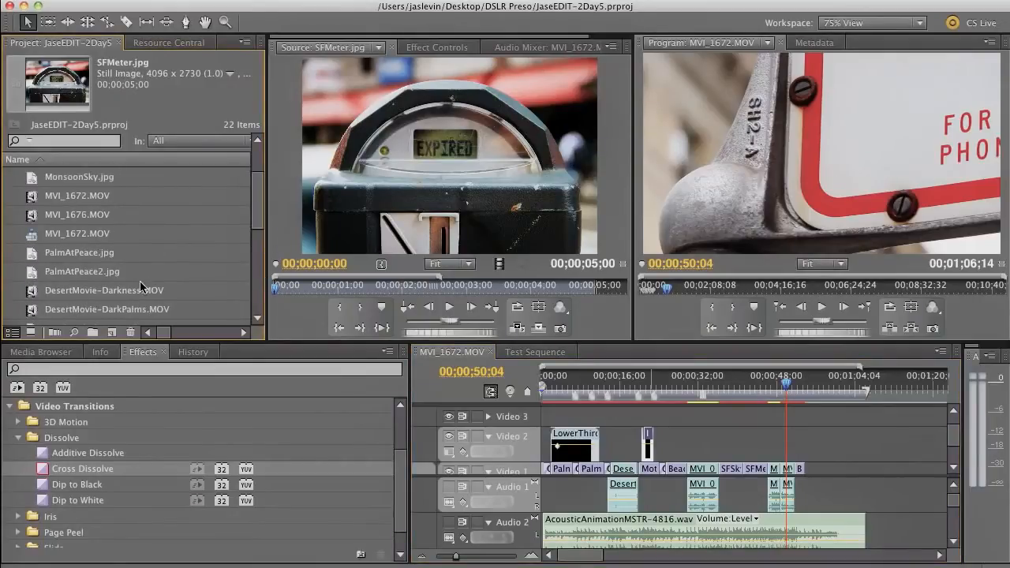
{"action": "left_click", "coordinate": [74, 235]}
{"action": "type", "text": "Jason"}
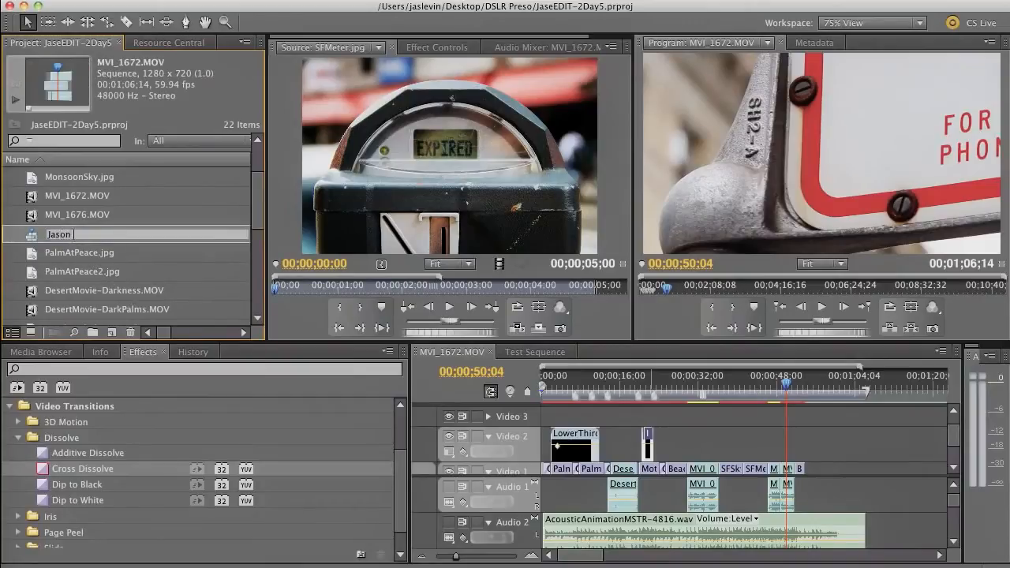
{"action": "type", "text": "'s Travels"}
{"action": "left_click", "coordinate": [77, 236]}
{"action": "key", "text": "BackSpace"}
{"action": "key", "text": "BackSpace"}
{"action": "key", "text": "Tab"}
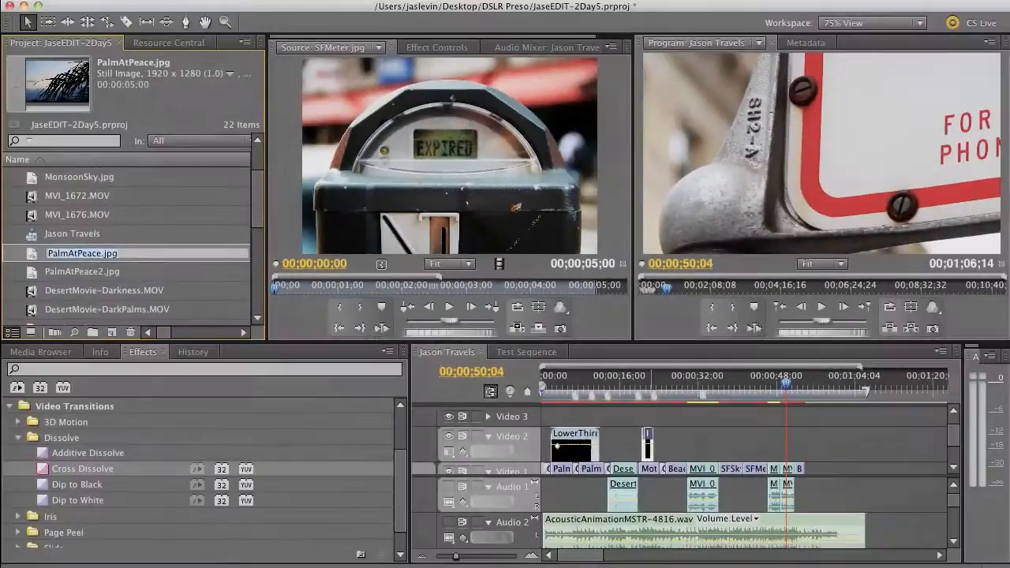
- Open the media export settings for the Jason Travels sequence and reposition the dialog
{"action": "left_click", "coordinate": [438, 349]}
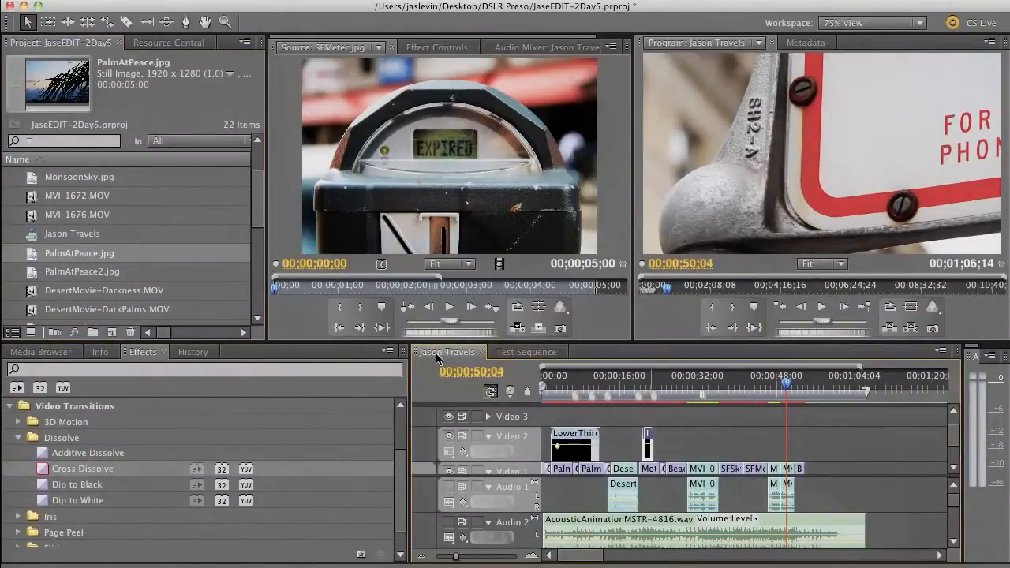
{"action": "left_click", "coordinate": [136, 0]}
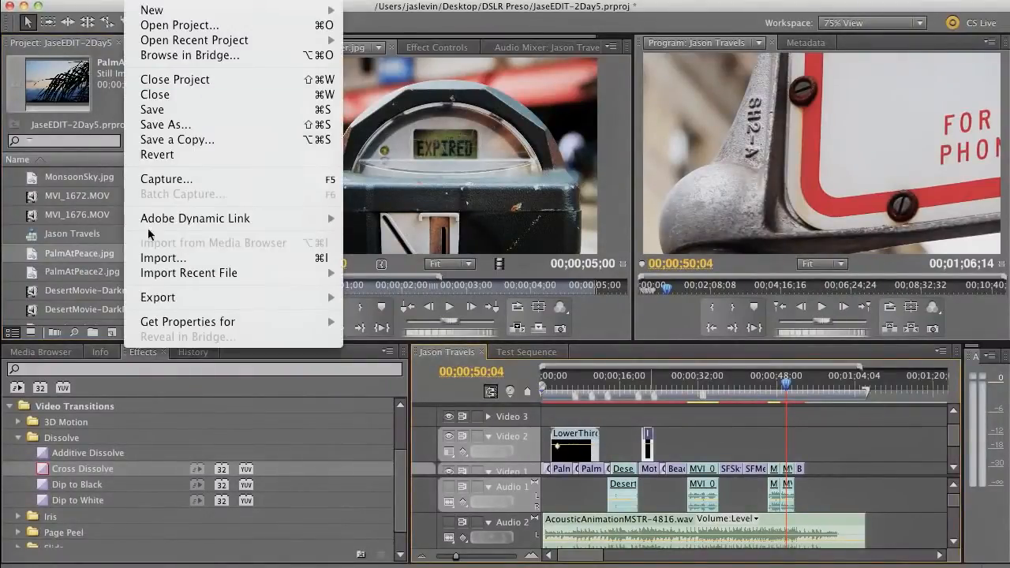
{"action": "mouse_move", "coordinate": [177, 297]}
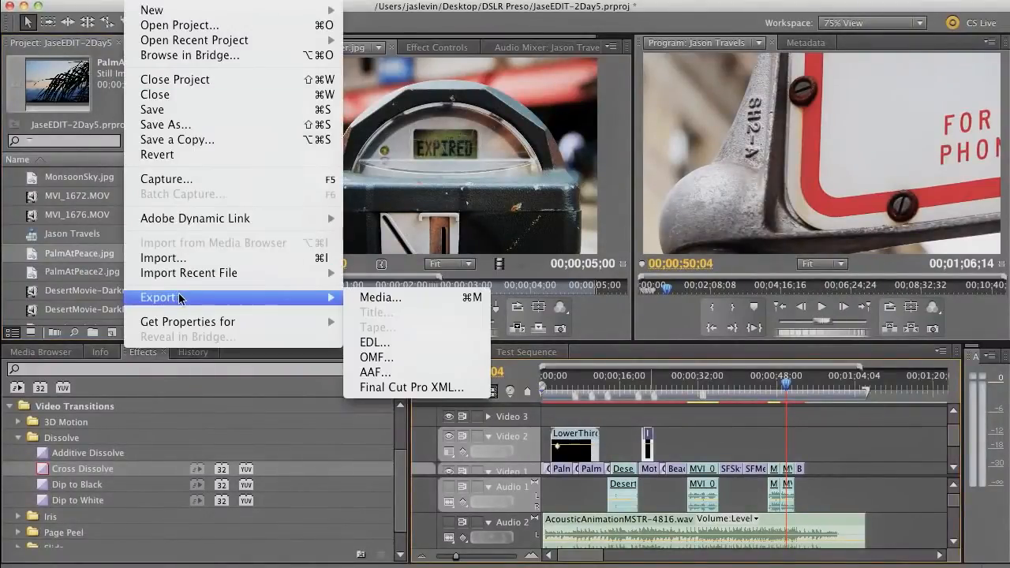
{"action": "left_click", "coordinate": [439, 299]}
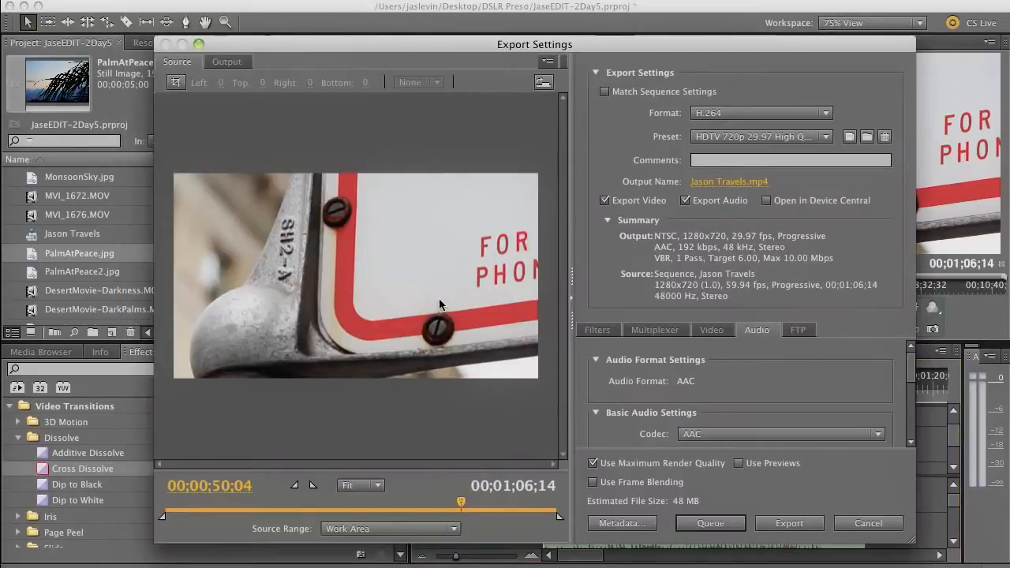
{"action": "left_click_drag", "start_coordinate": [406, 48], "coordinate": [355, 39]}
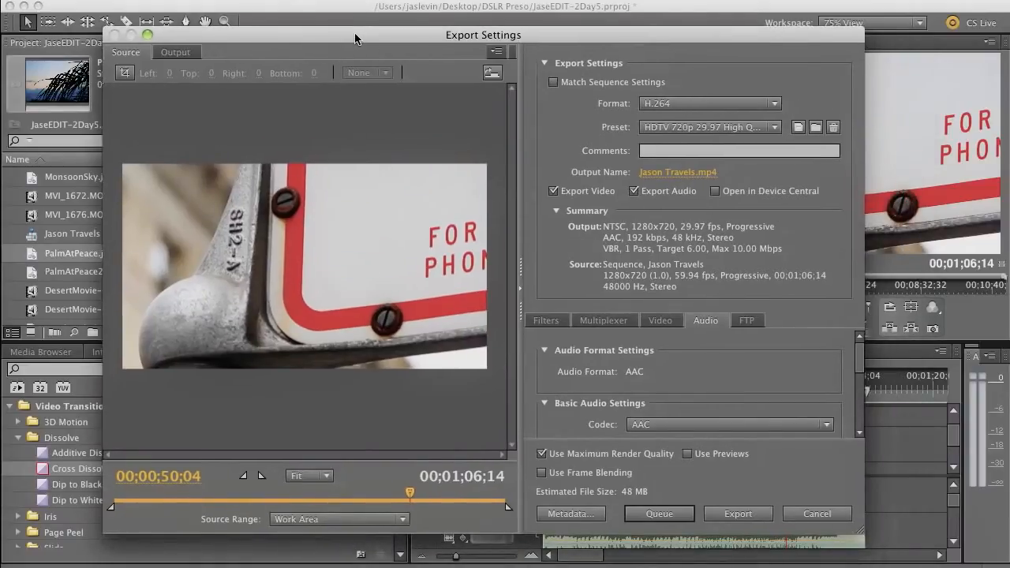
- Look through the export formats, keep H.264, and apply the YouTube Widescreen HD preset
{"action": "left_click", "coordinate": [699, 108]}
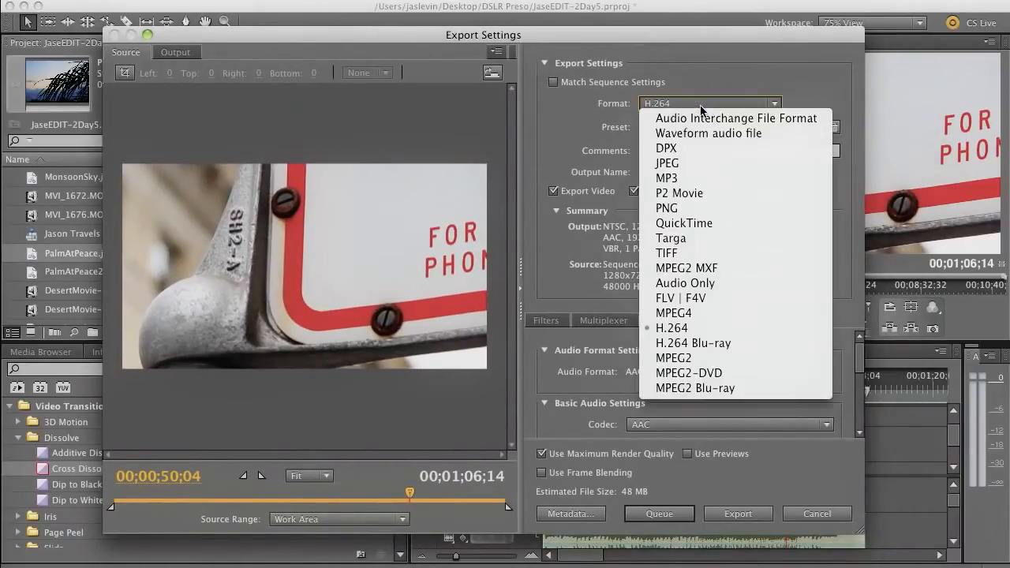
{"action": "left_click", "coordinate": [688, 80]}
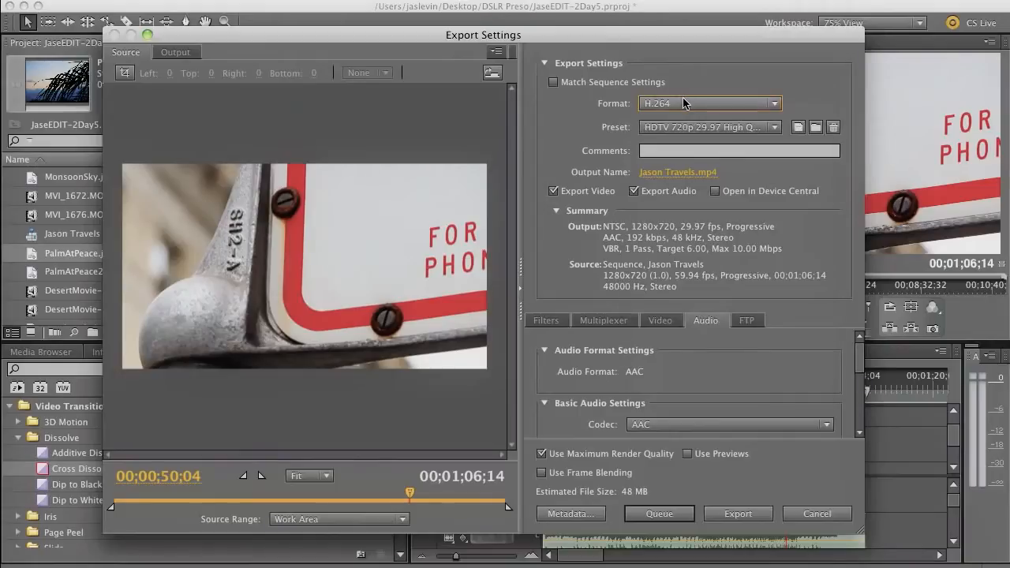
{"action": "left_click", "coordinate": [708, 104]}
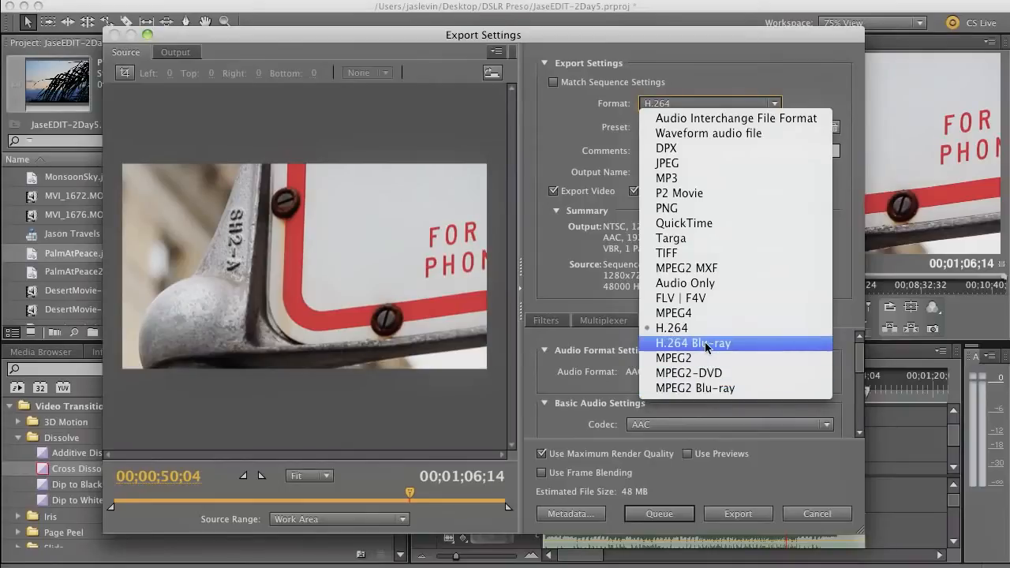
{"action": "left_click", "coordinate": [719, 79]}
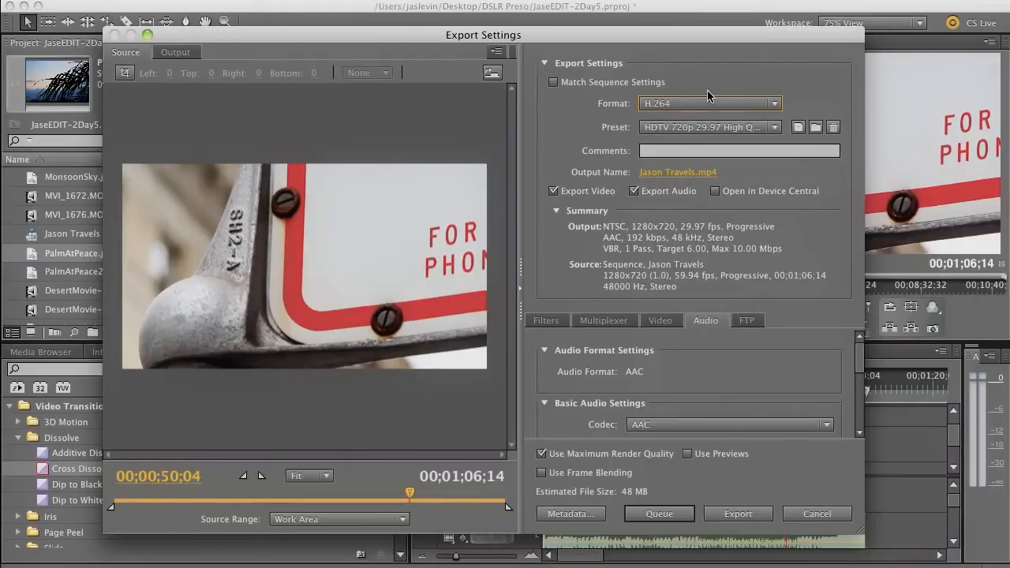
{"action": "left_click", "coordinate": [774, 127]}
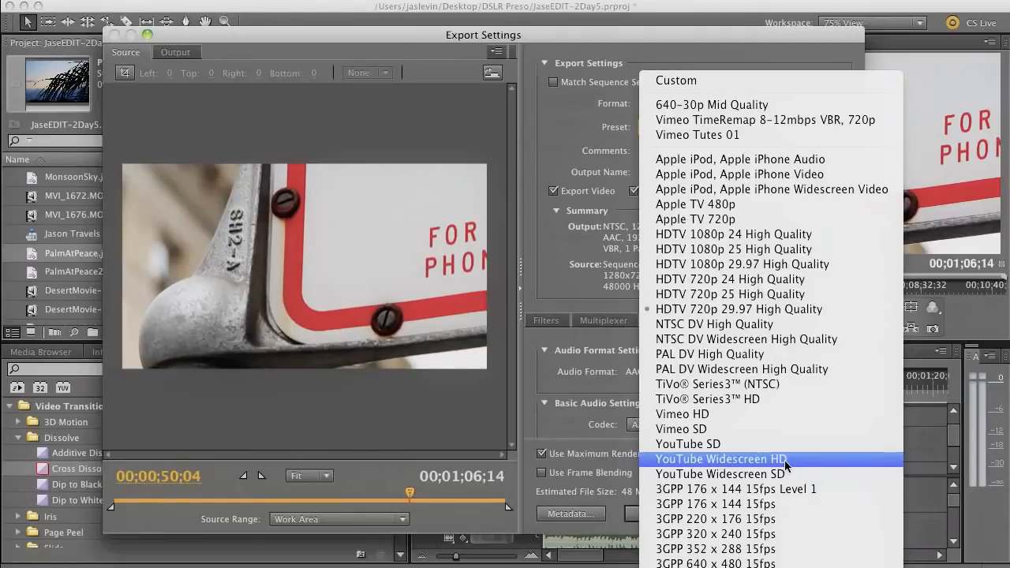
{"action": "left_click", "coordinate": [721, 459]}
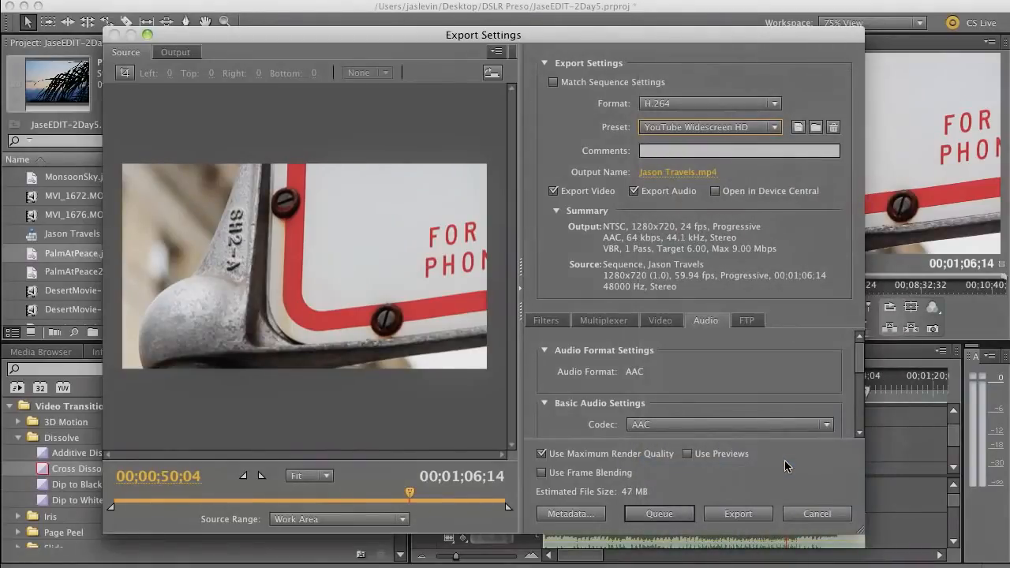
- Review the preset's basic video settings and enable Render at Maximum Depth
{"action": "left_click", "coordinate": [659, 325]}
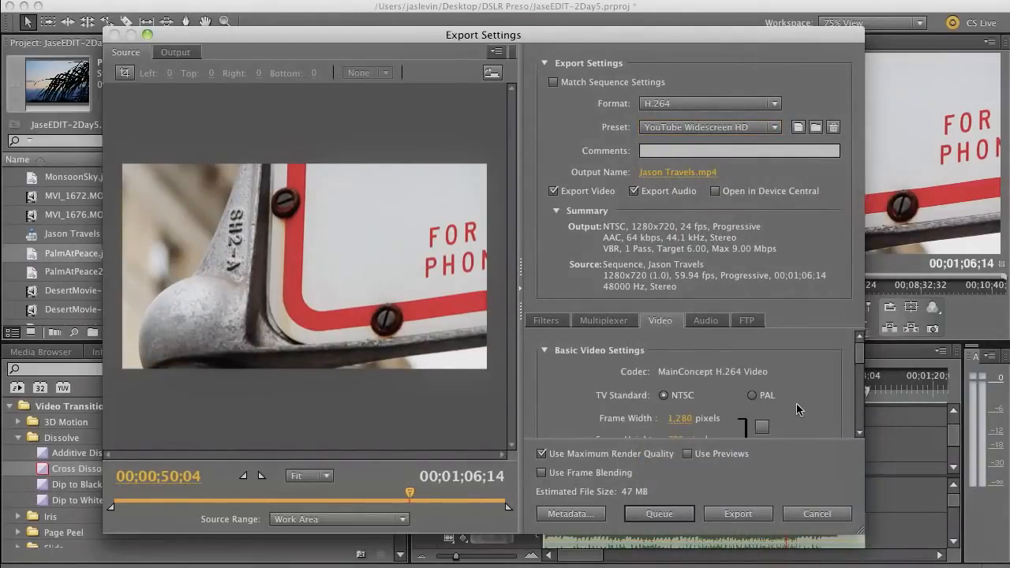
{"action": "left_click_drag", "start_coordinate": [862, 354], "coordinate": [864, 370]}
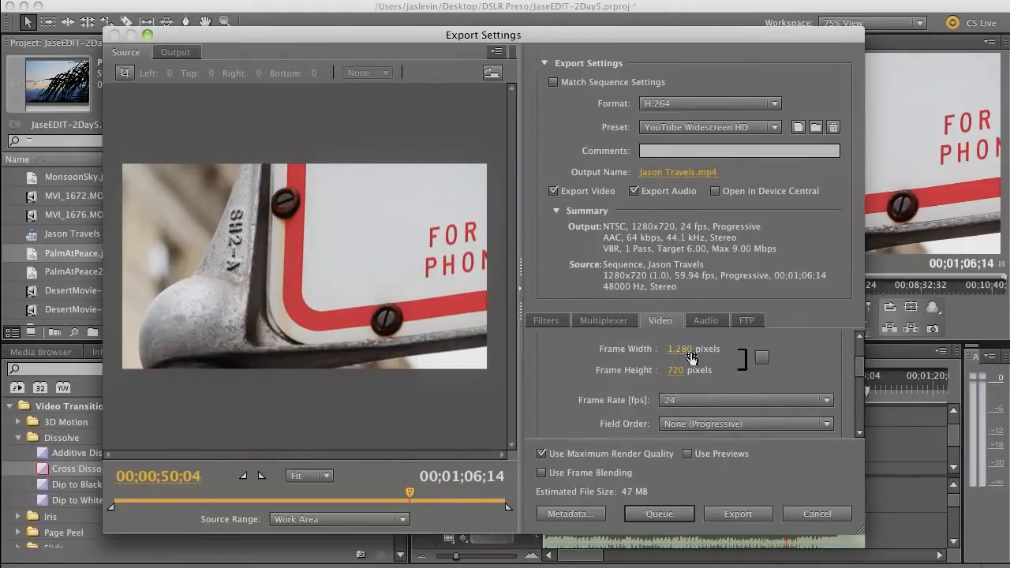
{"action": "scroll", "coordinate": [845, 375], "scroll_direction": "down", "scroll_amount": 2}
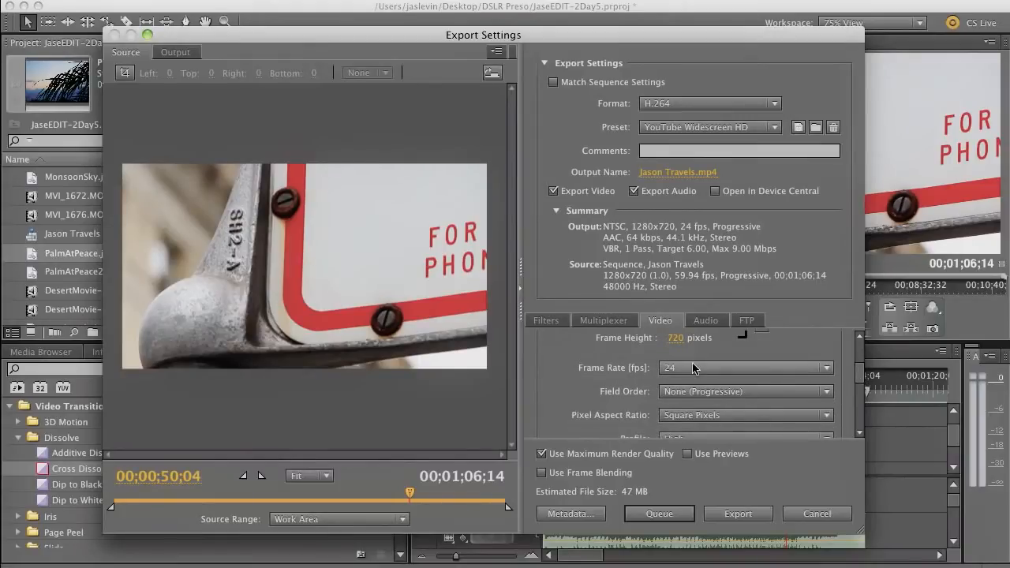
{"action": "scroll", "coordinate": [862, 390], "scroll_direction": "down", "scroll_amount": 3}
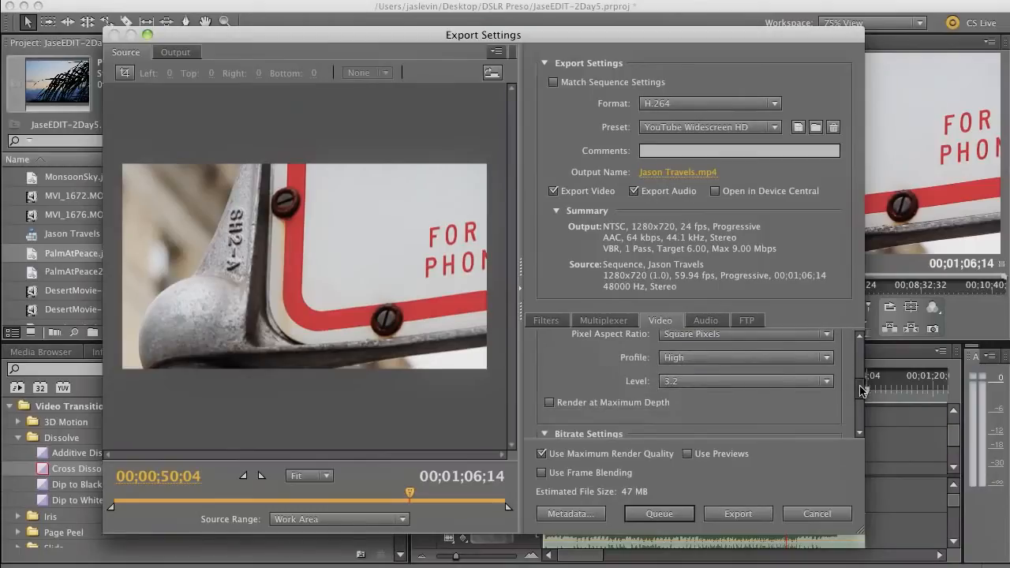
{"action": "left_click_drag", "start_coordinate": [862, 389], "coordinate": [858, 363]}
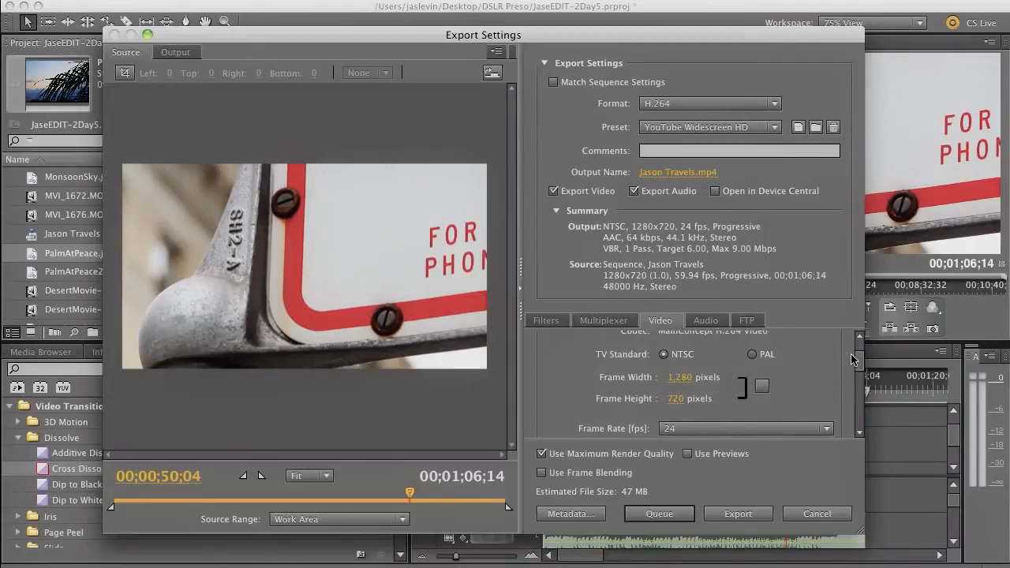
{"action": "scroll", "coordinate": [852, 359], "scroll_direction": "down", "scroll_amount": 3}
{"action": "scroll", "coordinate": [858, 363], "scroll_direction": "up", "scroll_amount": 4}
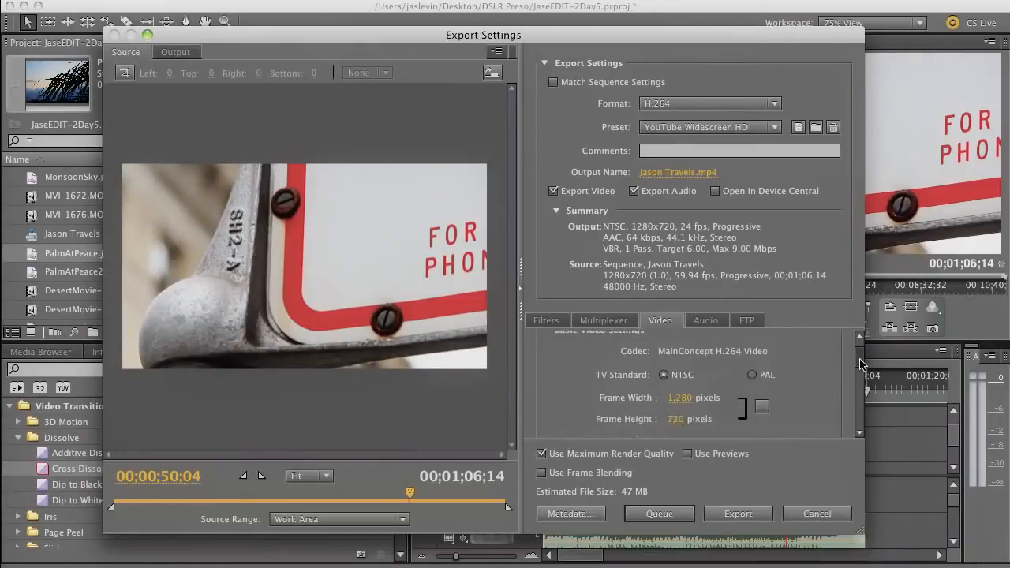
{"action": "scroll", "coordinate": [861, 363], "scroll_direction": "down", "scroll_amount": 5}
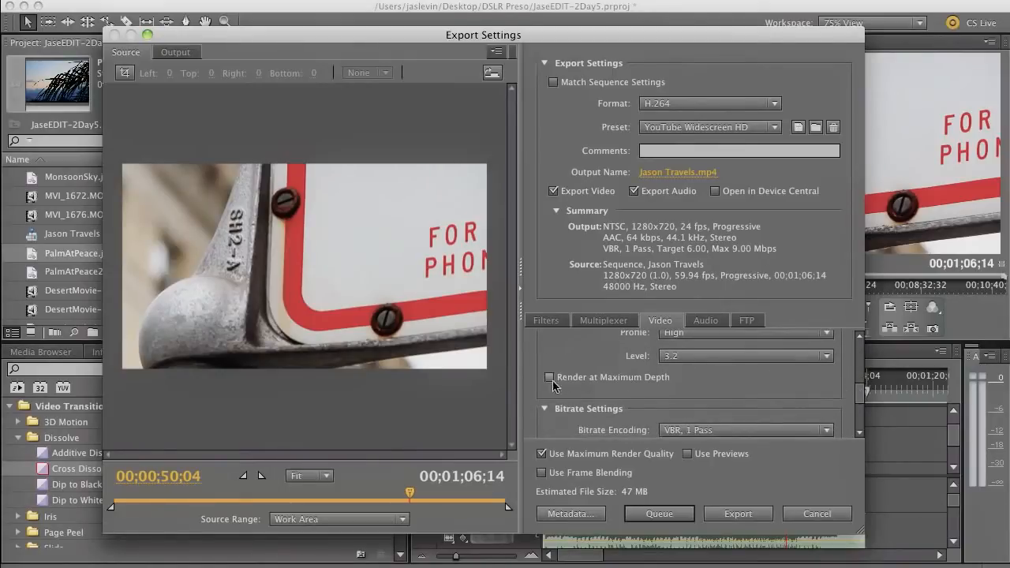
{"action": "left_click", "coordinate": [552, 381]}
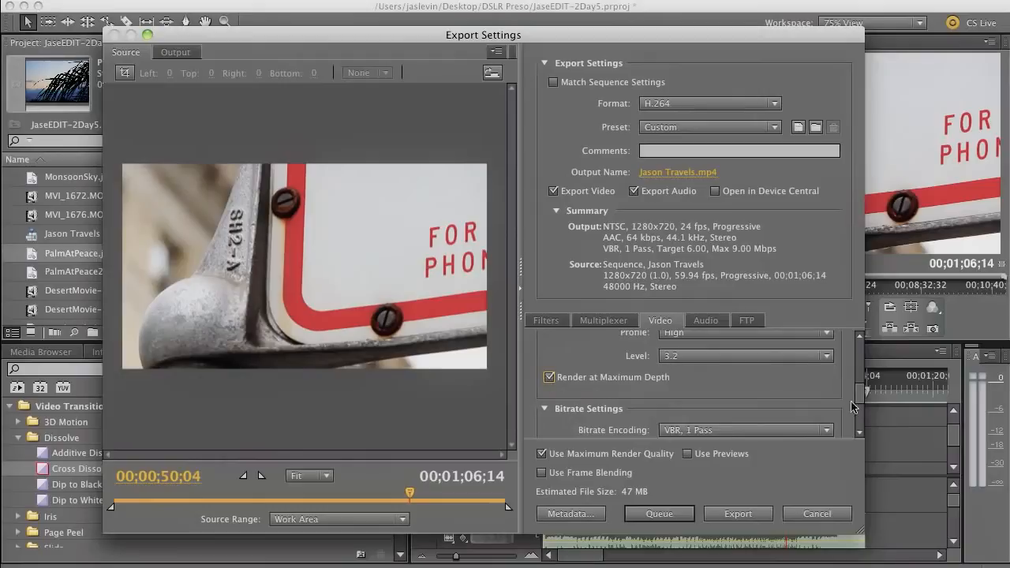
- Examine the bitrate settings and view the output preview of the export
{"action": "scroll", "coordinate": [853, 402], "scroll_direction": "down", "scroll_amount": 2}
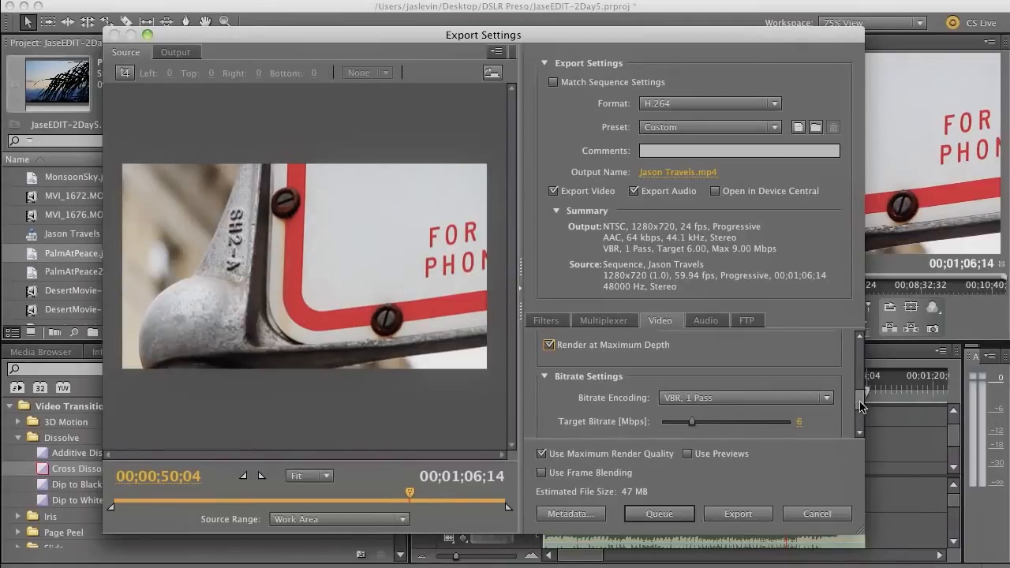
{"action": "scroll", "coordinate": [862, 407], "scroll_direction": "down", "scroll_amount": 2}
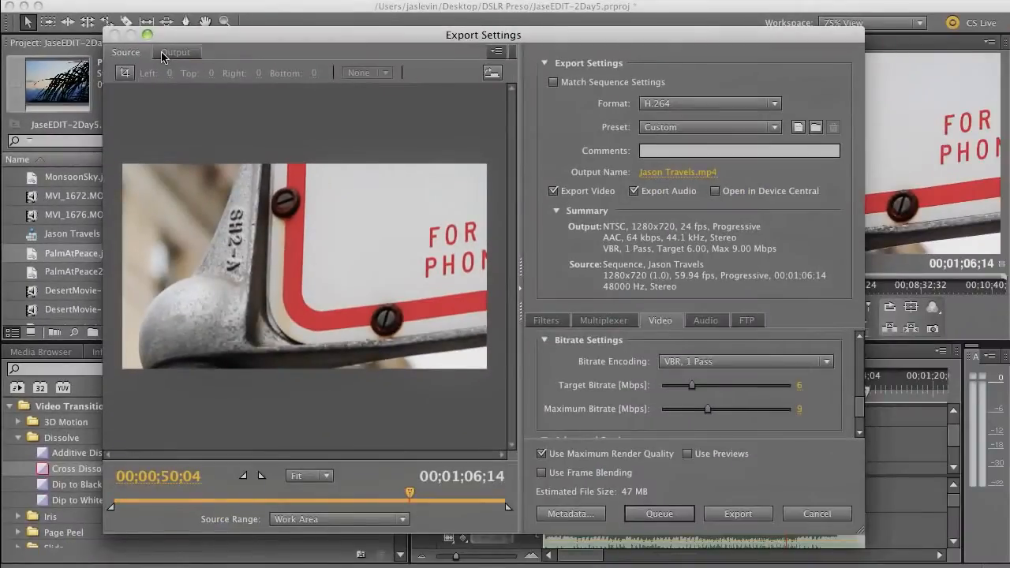
{"action": "left_click", "coordinate": [166, 52]}
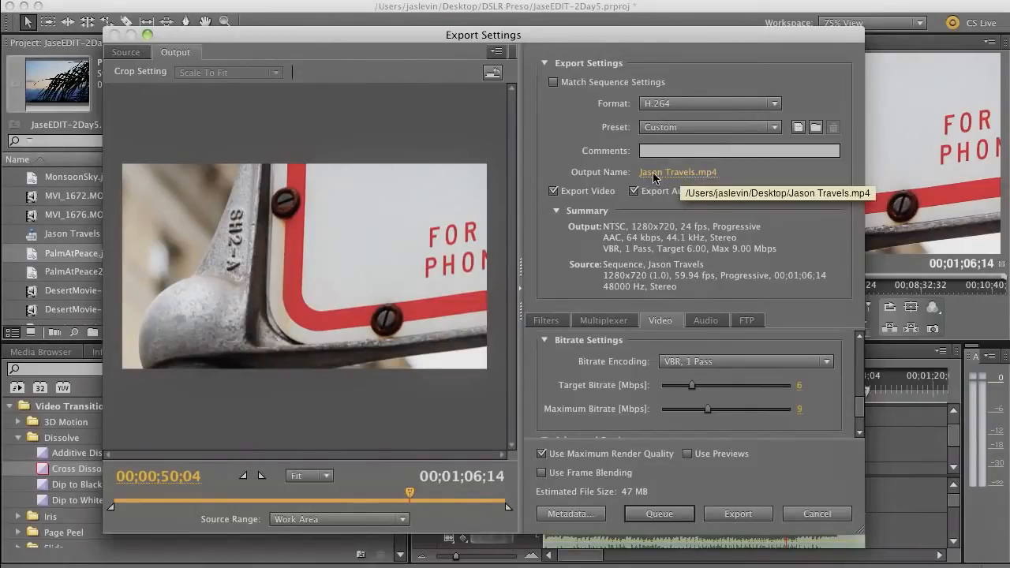
- Confirm Jason Travels on the Desktop as the MP4 output file and send the export to the encoding queue
{"action": "left_click", "coordinate": [678, 173]}
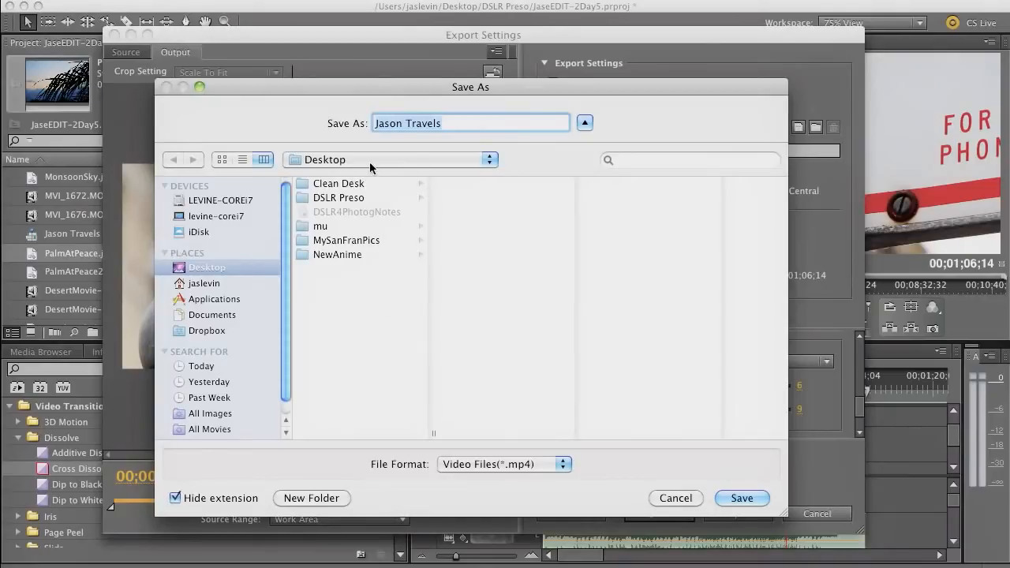
{"action": "left_click", "coordinate": [745, 501]}
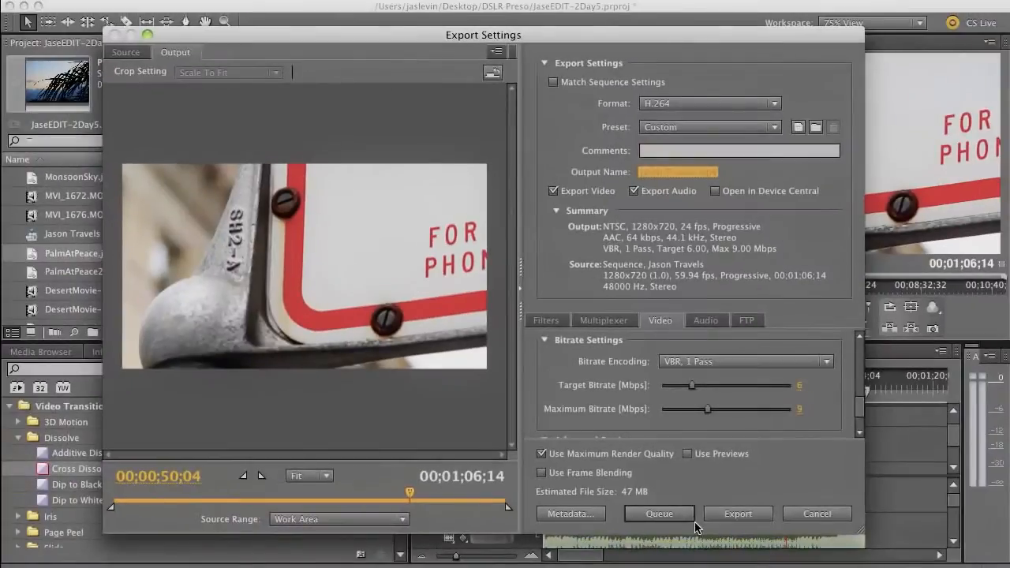
{"action": "left_click", "coordinate": [667, 513]}
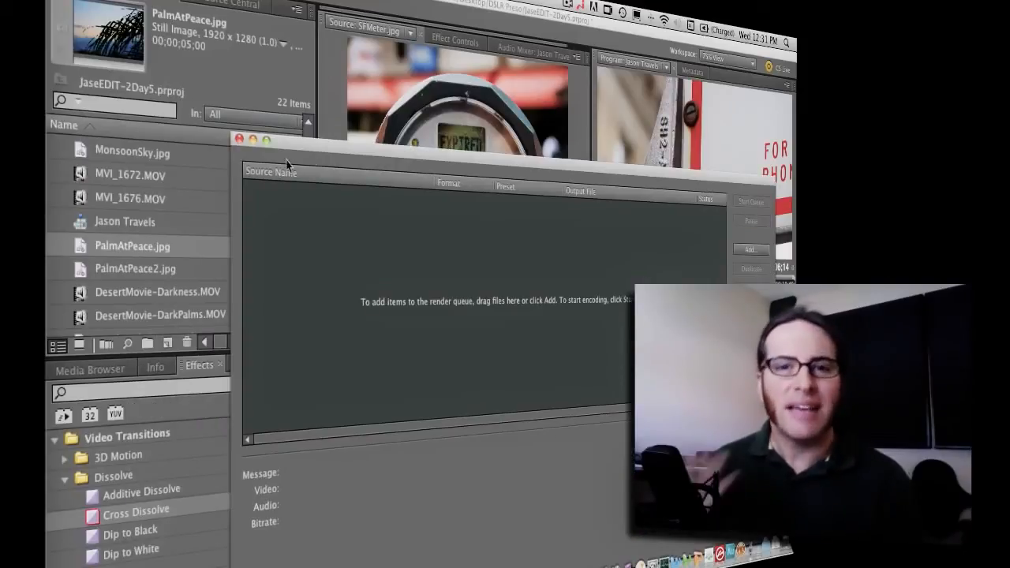
- Start encoding the queued Jason Travels export in Adobe Media Encoder and return to Premiere Pro
{"action": "left_click_drag", "start_coordinate": [329, 148], "coordinate": [295, 85]}
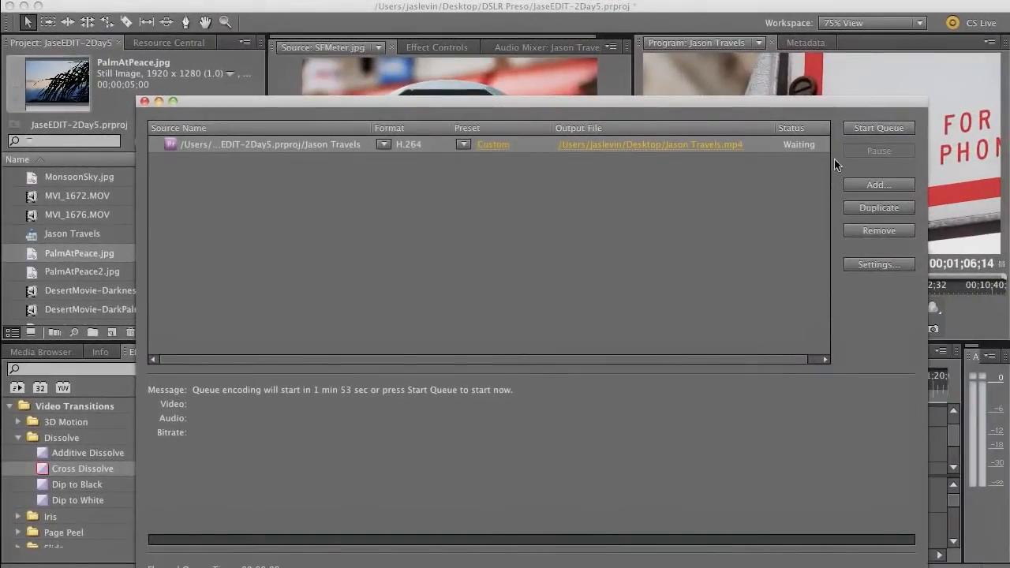
{"action": "left_click", "coordinate": [865, 129]}
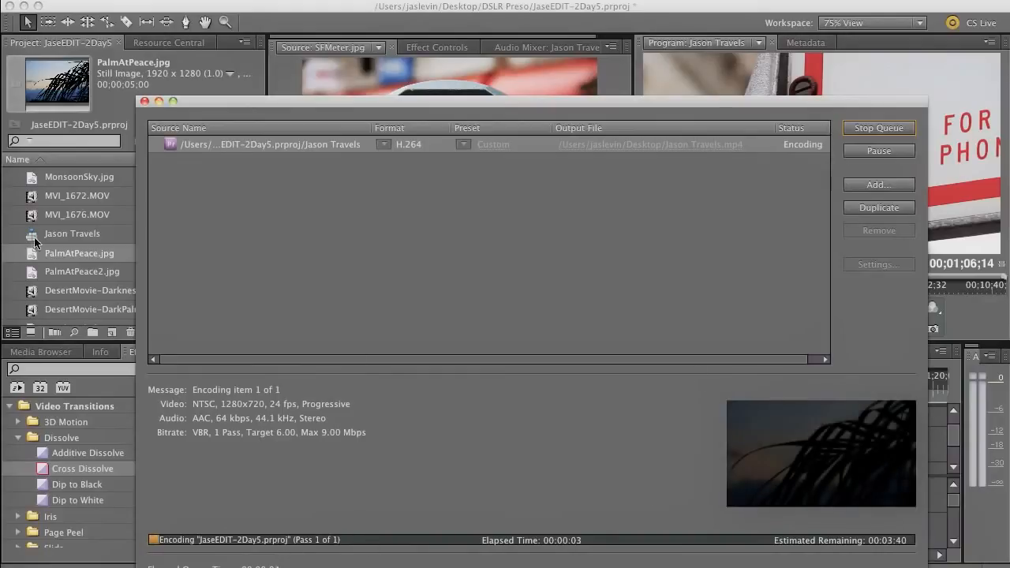
{"action": "left_click", "coordinate": [206, 89]}
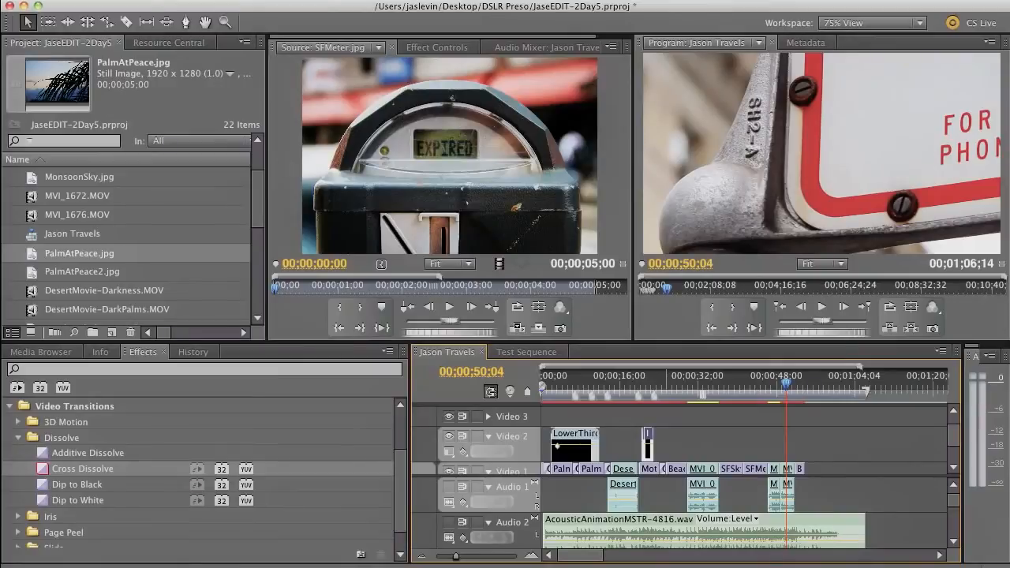
- Reopen the media export settings for the Jason Travels sequence and set the format to FLV | F4V
{"action": "left_click", "coordinate": [141, 0]}
{"action": "mouse_move", "coordinate": [225, 296]}
{"action": "left_click", "coordinate": [388, 299]}
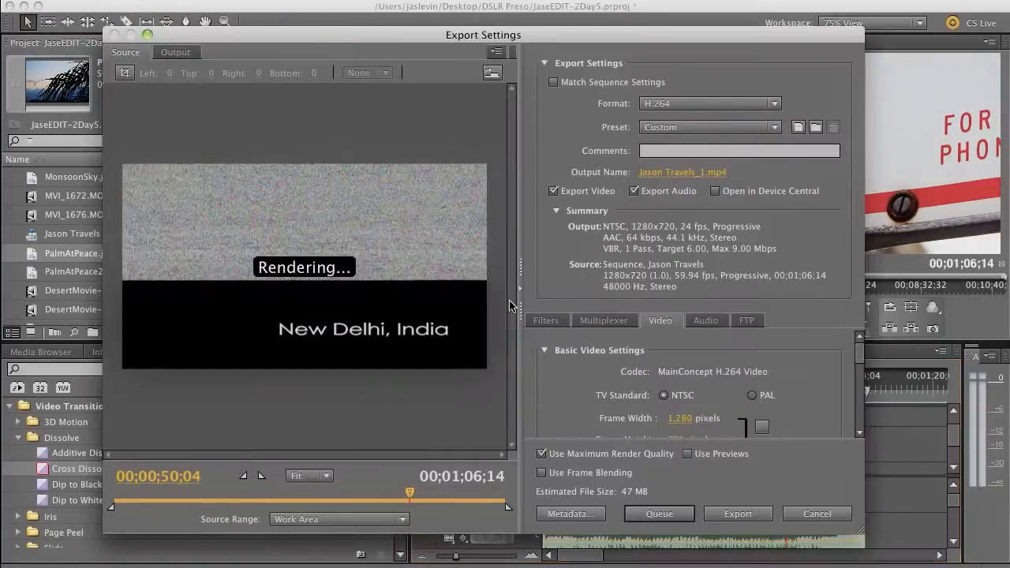
{"action": "left_click", "coordinate": [669, 107]}
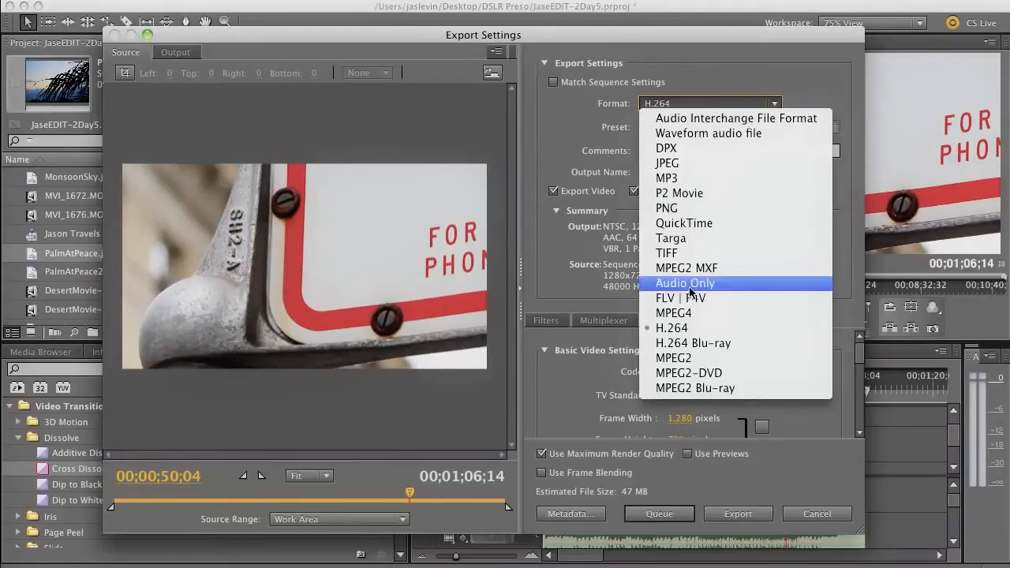
{"action": "left_click", "coordinate": [711, 300]}
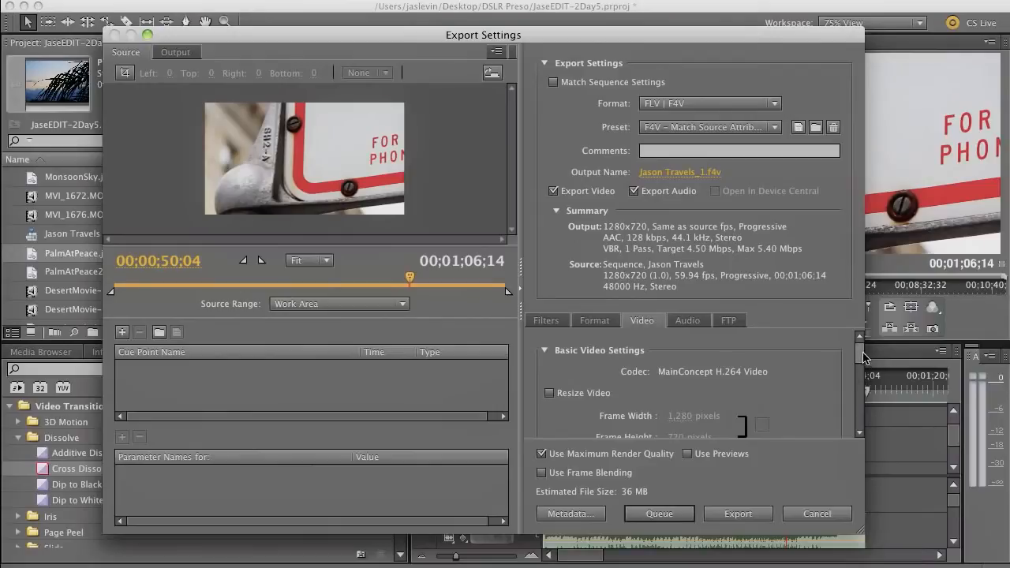
- Compare the video settings under FLV and F4V multiplexing, leaving the export on F4V
{"action": "mouse_move", "coordinate": [860, 360]}
{"action": "left_mouse_down"}
{"action": "mouse_move", "coordinate": [862, 395]}
{"action": "mouse_move", "coordinate": [860, 341]}
{"action": "left_mouse_up"}
{"action": "scroll", "coordinate": [846, 359], "scroll_direction": "down", "scroll_amount": 5}
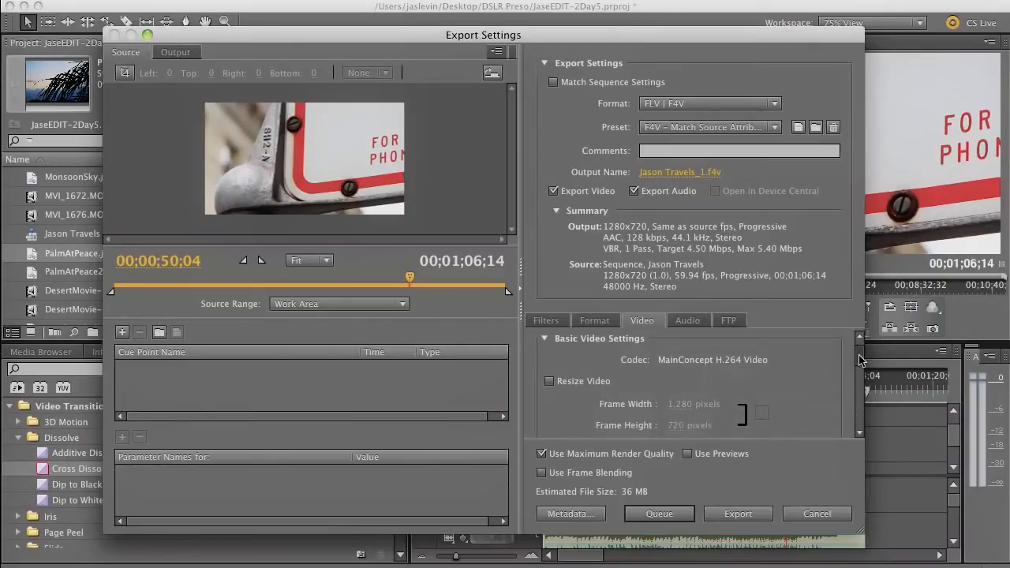
{"action": "scroll", "coordinate": [846, 359], "scroll_direction": "up", "scroll_amount": 5}
{"action": "left_click", "coordinate": [597, 322]}
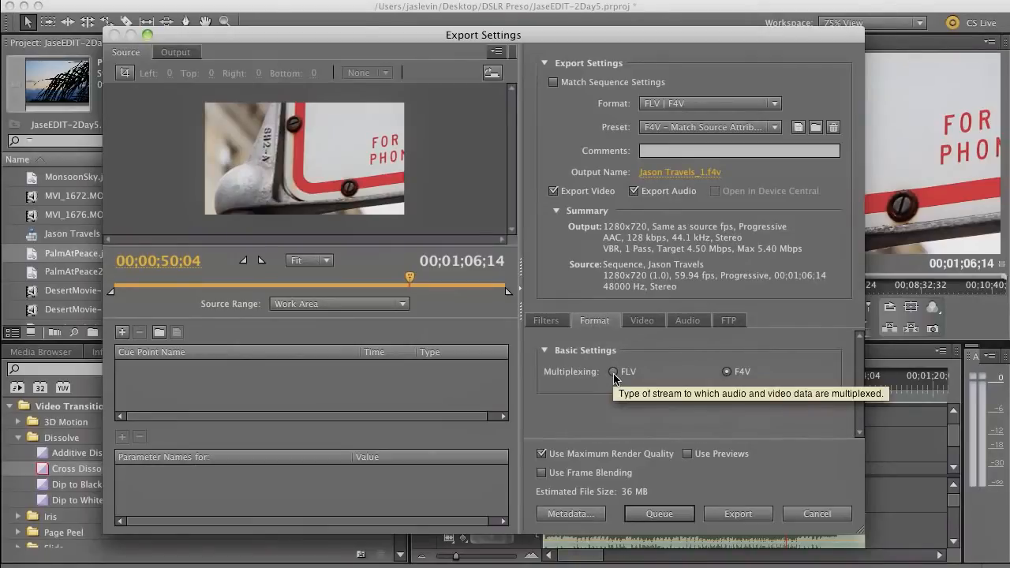
{"action": "left_click", "coordinate": [614, 372]}
{"action": "left_click", "coordinate": [641, 322]}
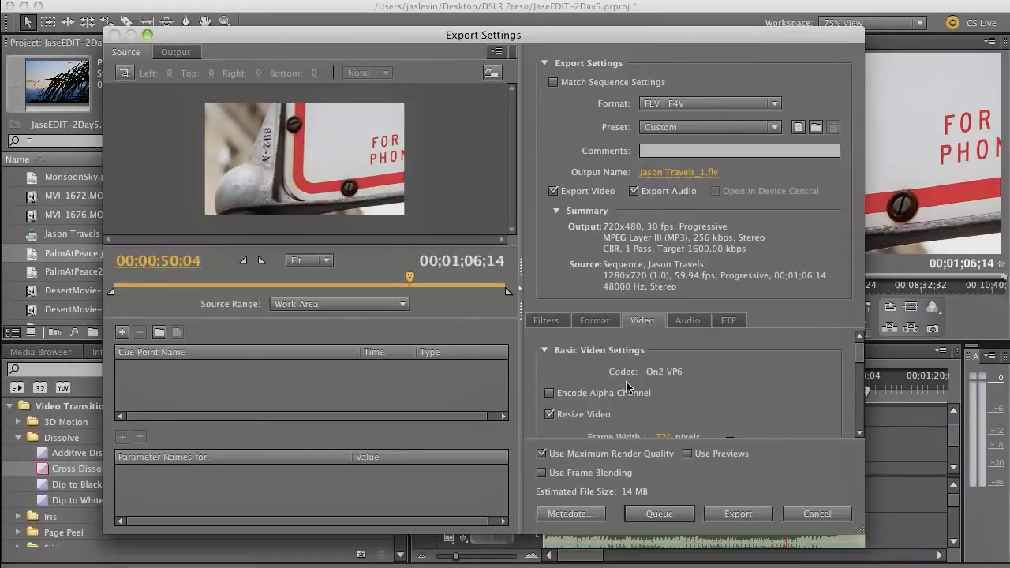
{"action": "left_click", "coordinate": [613, 324]}
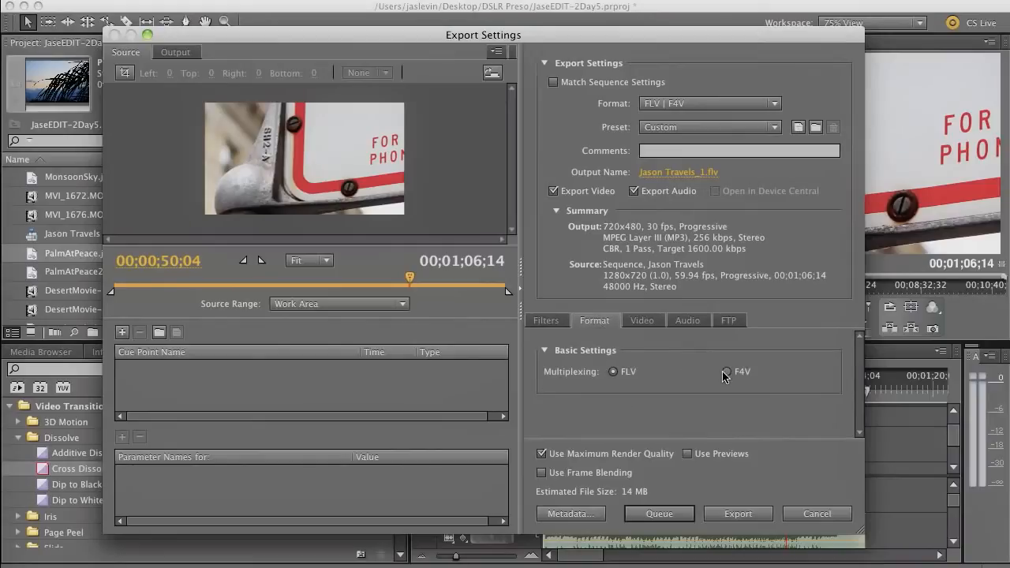
{"action": "left_click", "coordinate": [725, 374]}
{"action": "left_click", "coordinate": [642, 321]}
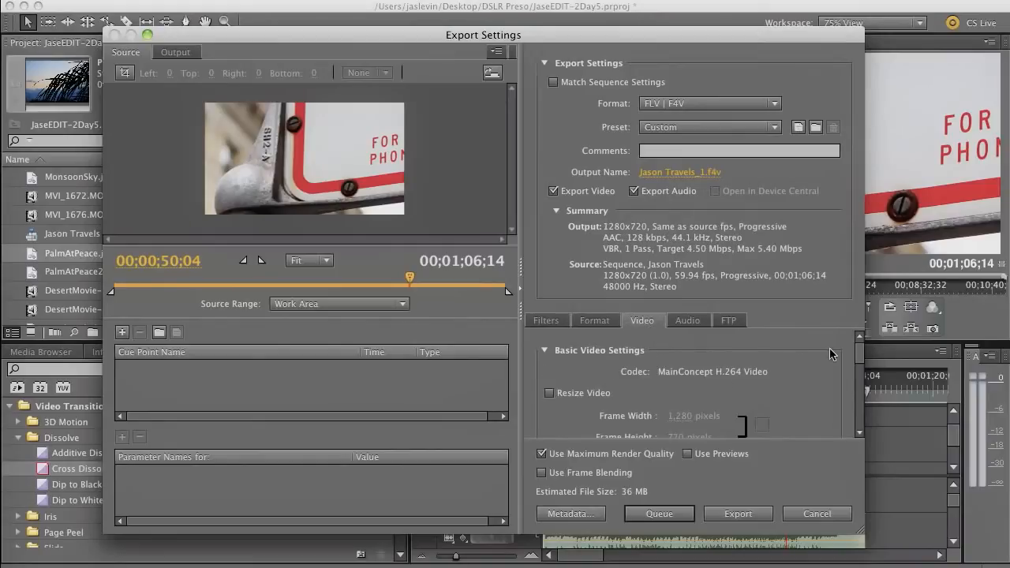
- Send the F4V export to the encoding queue and set its preset there to F4V - Match Source Attributes (High Quality)
{"action": "left_click", "coordinate": [677, 517]}
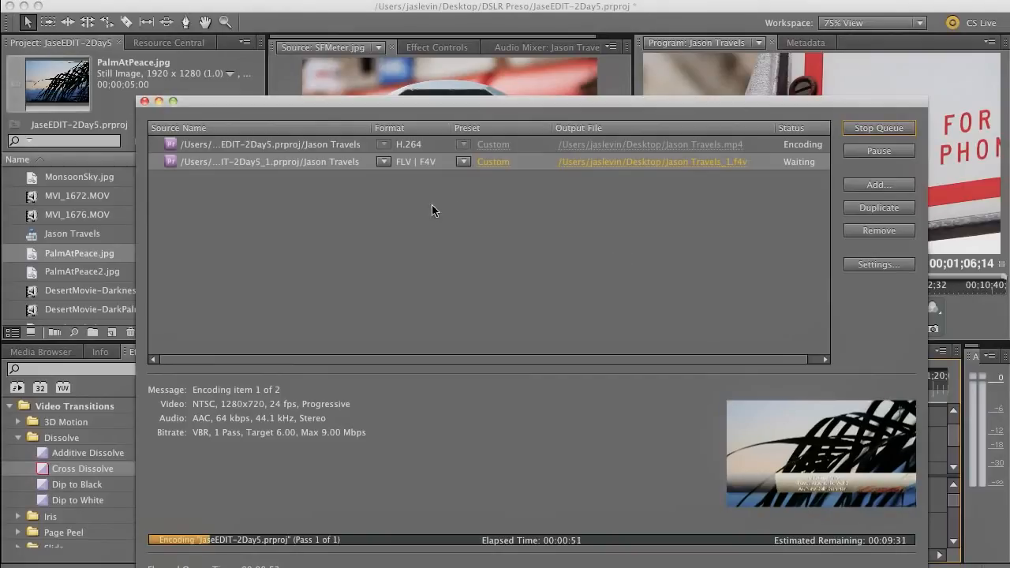
{"action": "left_click", "coordinate": [463, 162]}
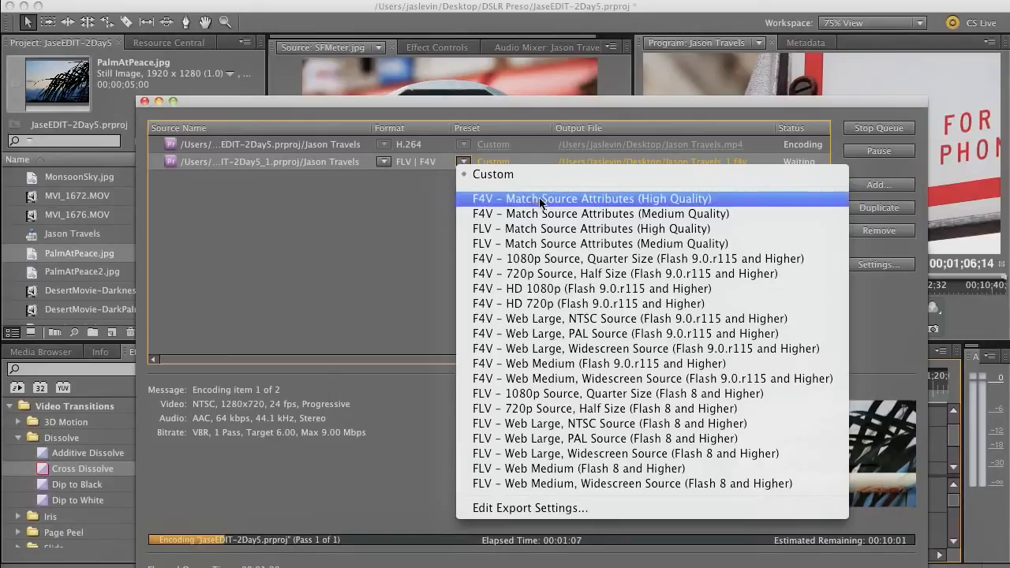
{"action": "left_click", "coordinate": [492, 199]}
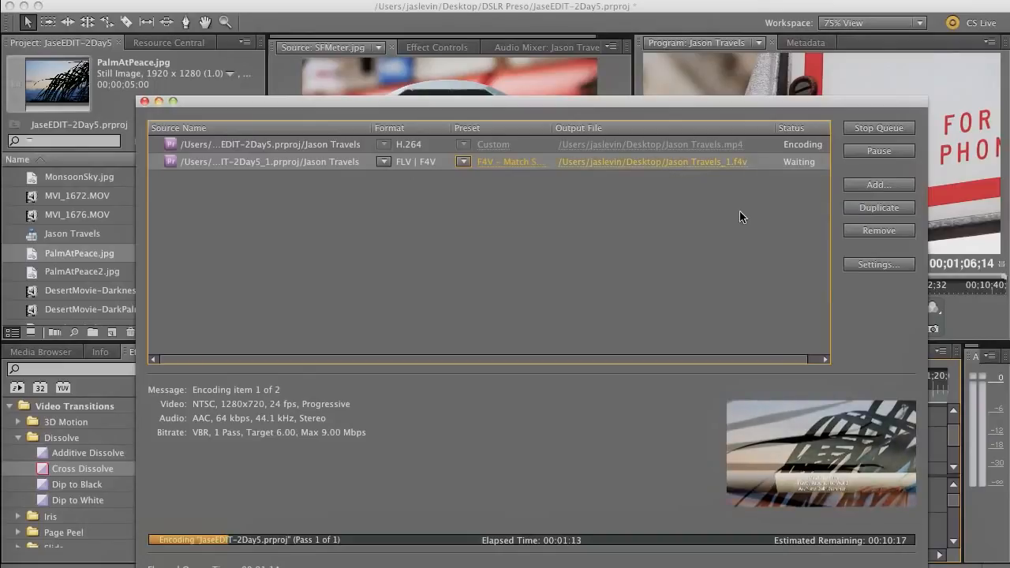
- Duplicate the queued FLV | F4V item, set the copy's format to QuickTime and view the presets available for it
{"action": "left_click", "coordinate": [868, 208]}
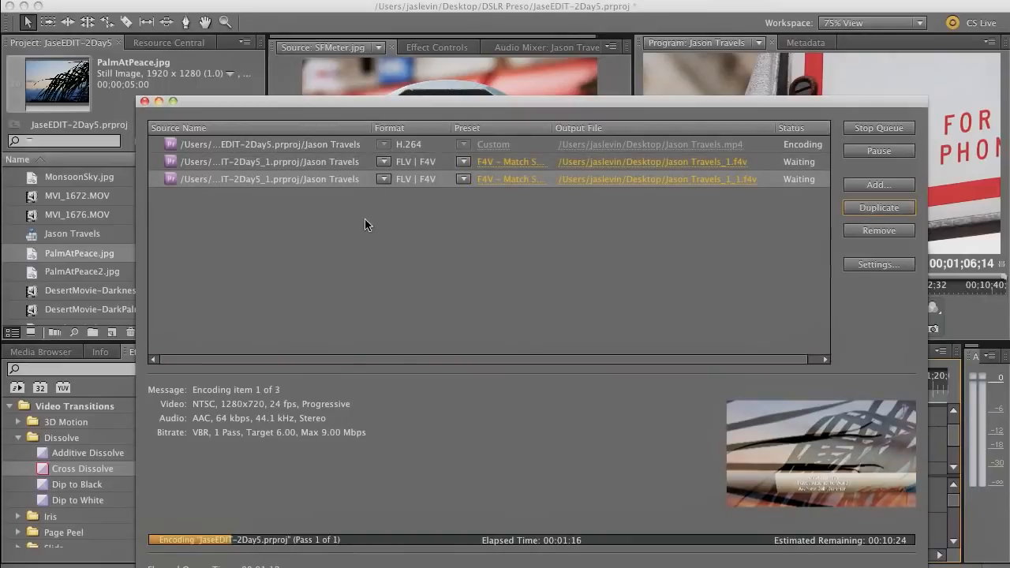
{"action": "left_click", "coordinate": [383, 180]}
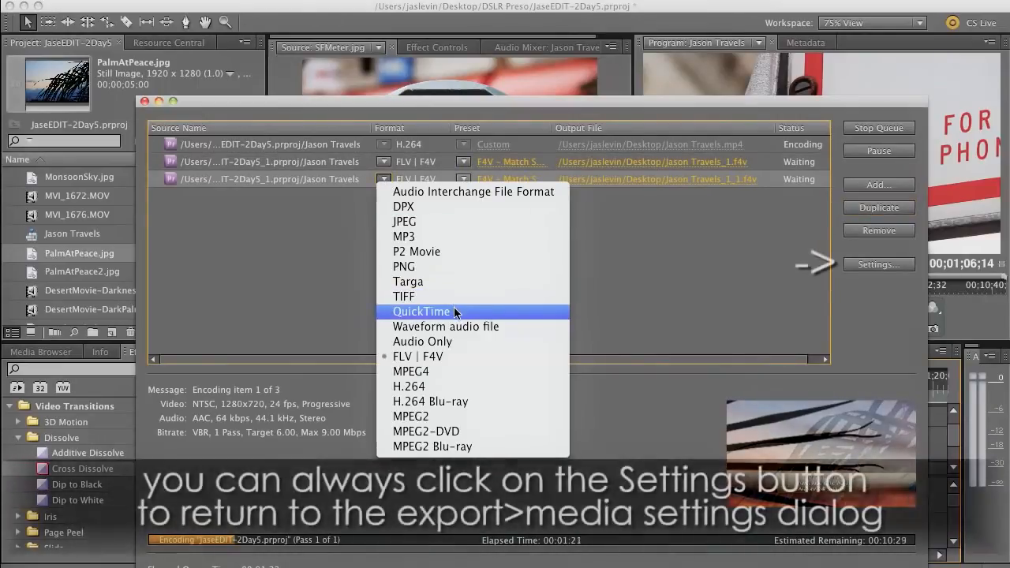
{"action": "left_click", "coordinate": [455, 312]}
{"action": "left_click", "coordinate": [463, 180]}
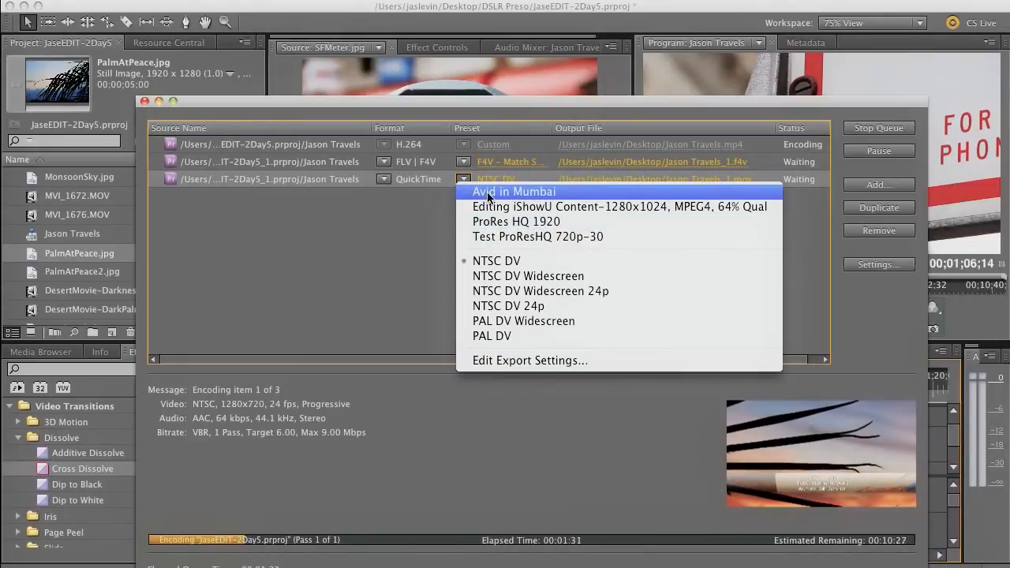
{"action": "left_click", "coordinate": [422, 200]}
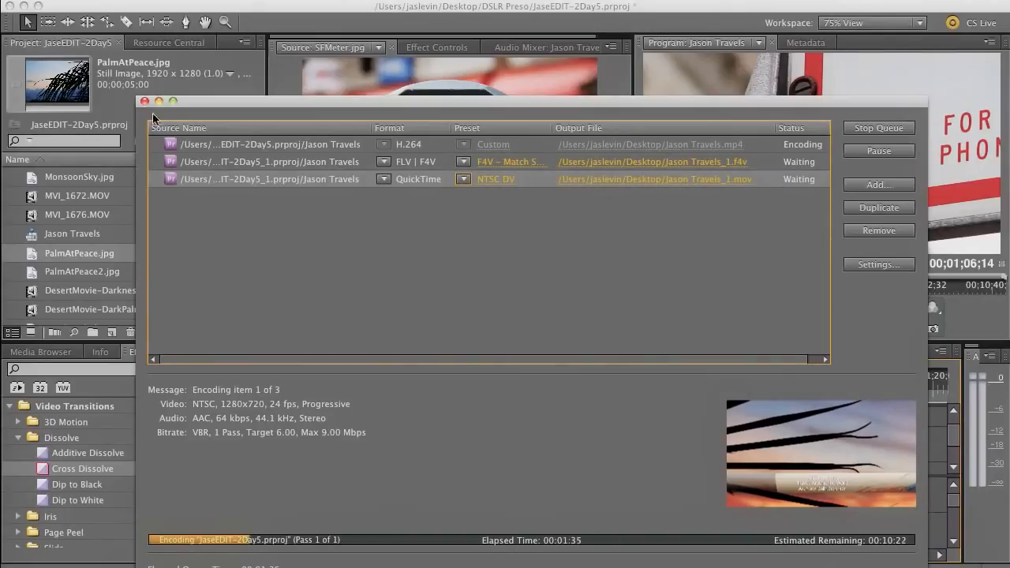
- Back in Premiere Pro, reopen the media export settings for the Jason Travels sequence and choose H.264 as the format
{"action": "left_click", "coordinate": [194, 87]}
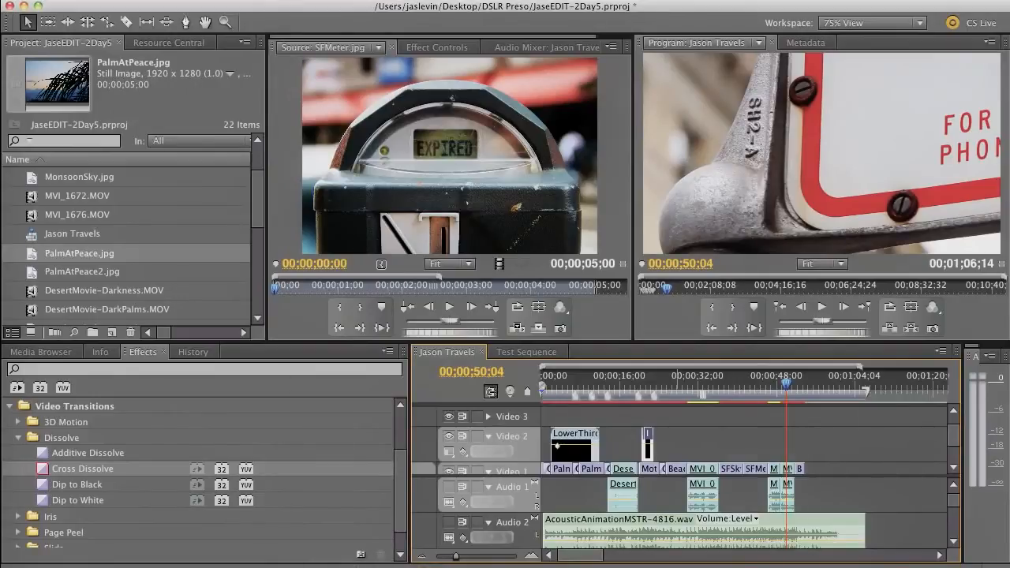
{"action": "left_click", "coordinate": [139, 0]}
{"action": "mouse_move", "coordinate": [282, 303]}
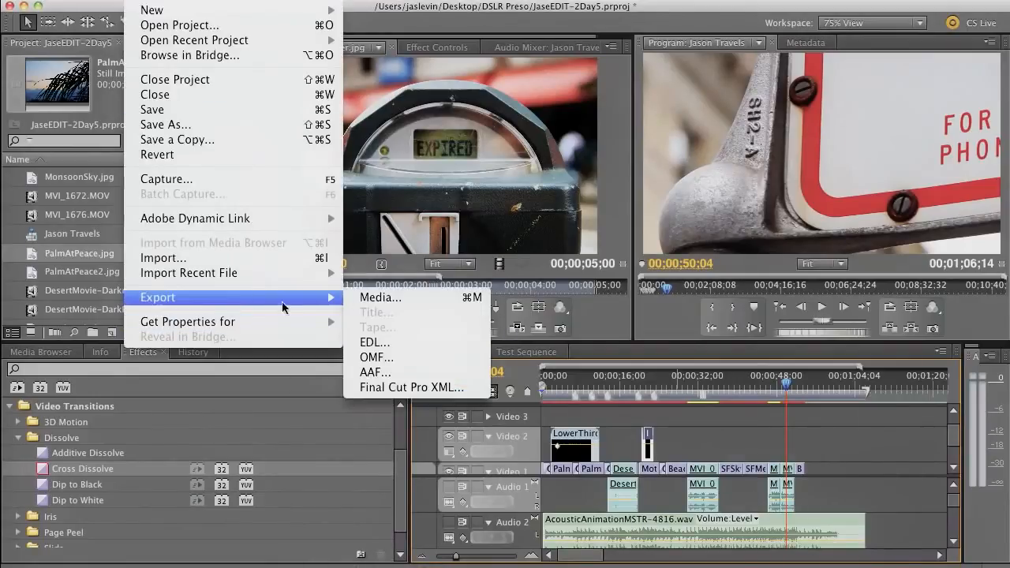
{"action": "left_click", "coordinate": [411, 298]}
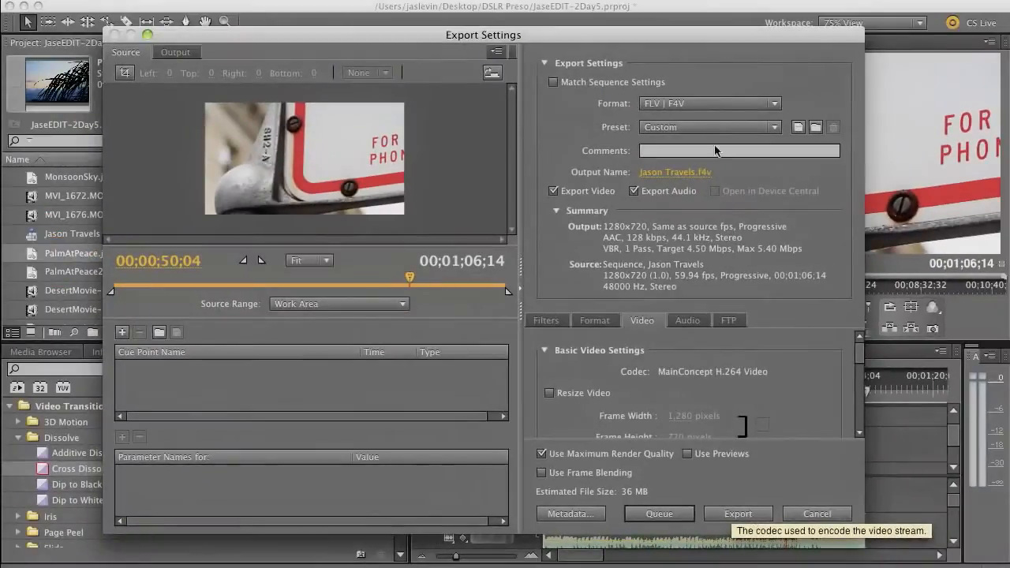
{"action": "left_click", "coordinate": [714, 107]}
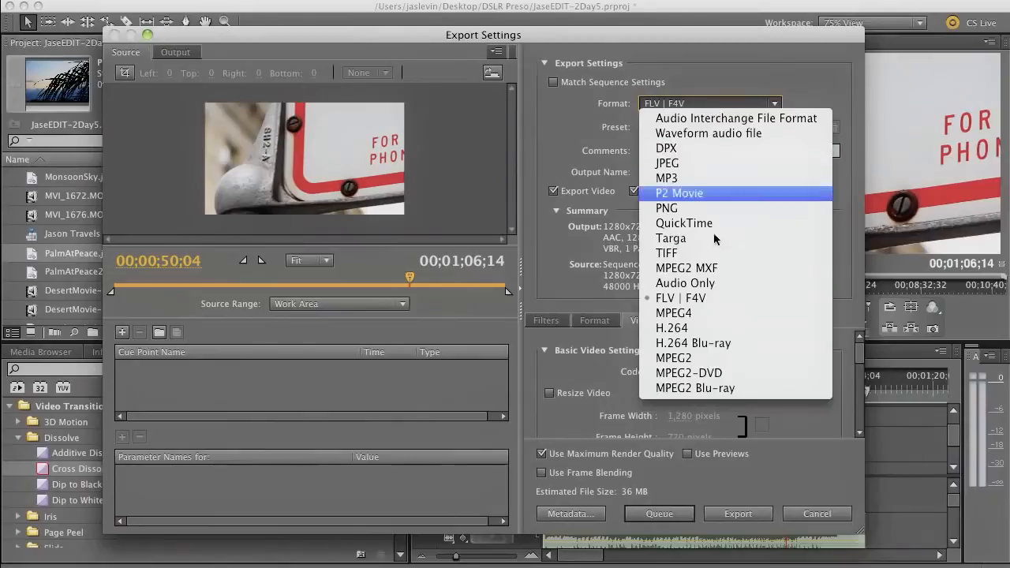
{"action": "left_click", "coordinate": [712, 328]}
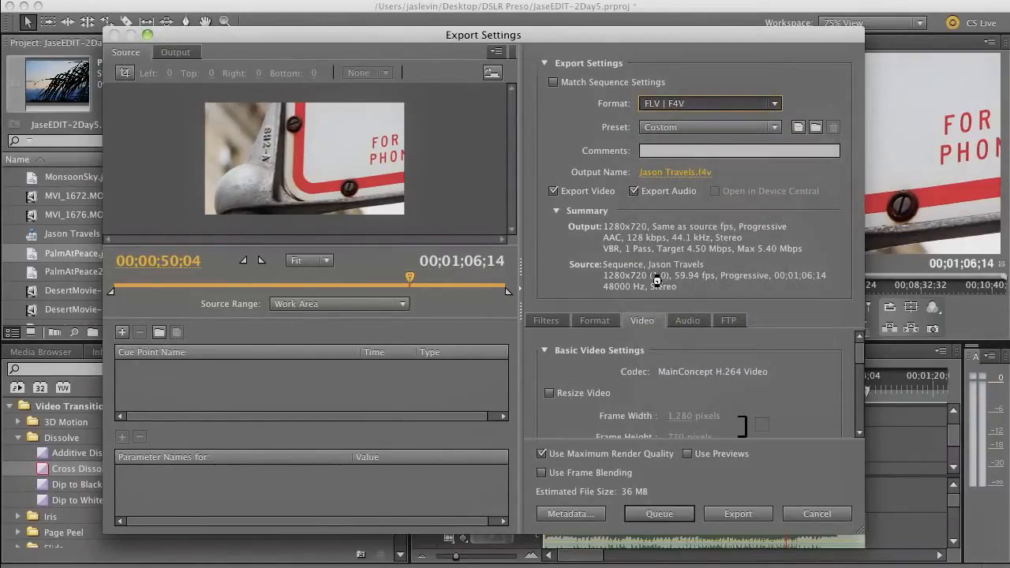